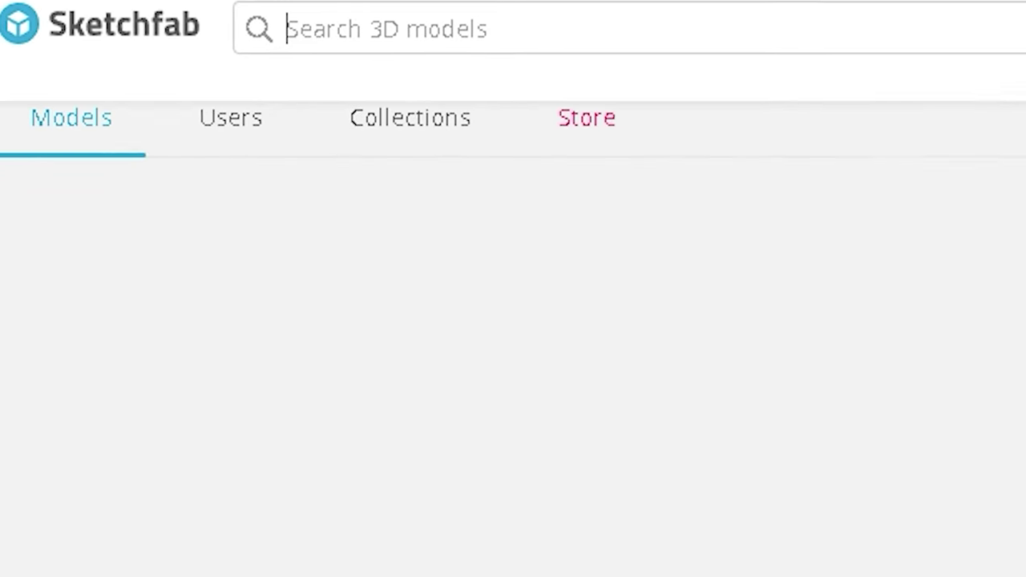
Step: Search Sketchfab for 'gu' and scroll down through the gun model results
{"action": "type", "text": "gu"}
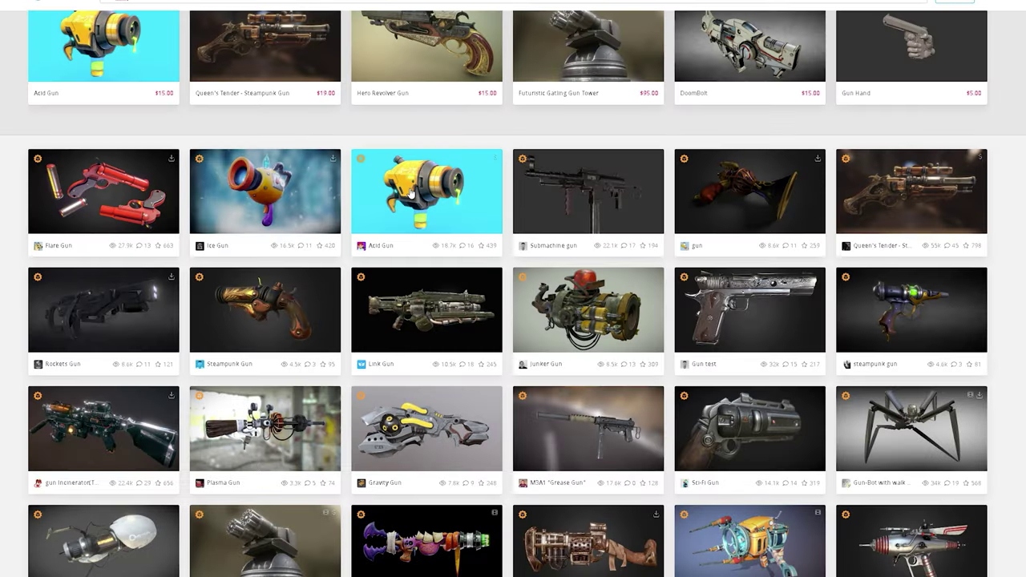
{"action": "scroll", "coordinate": [409, 192], "scroll_direction": "down", "scroll_amount": 2}
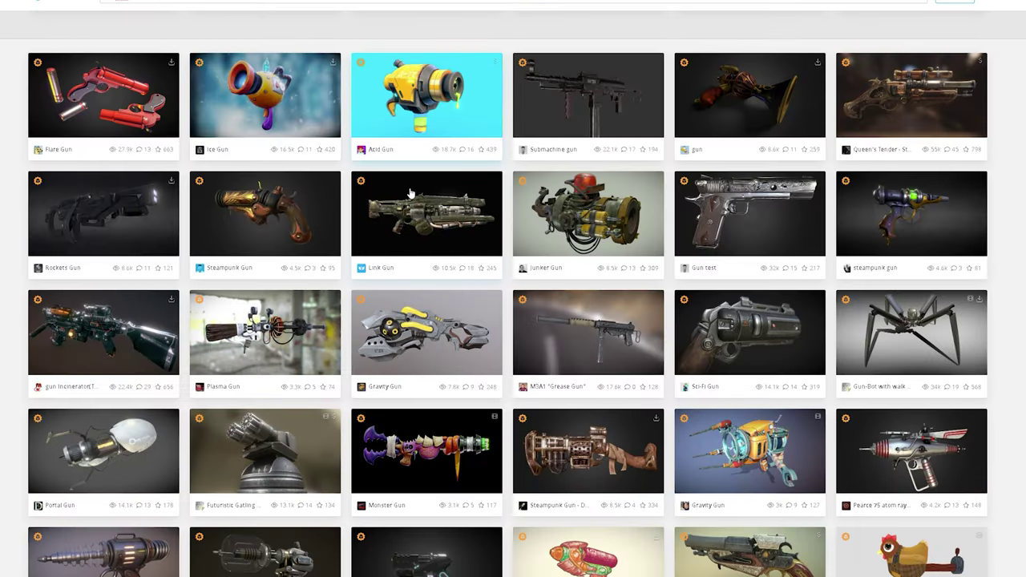
{"action": "scroll", "coordinate": [409, 192], "scroll_direction": "down", "scroll_amount": 2}
Step: Move the G36 and the shotgun off the rack onto the ground and frame the G36 up close
{"action": "scroll", "coordinate": [410, 192], "scroll_direction": "down", "scroll_amount": 2}
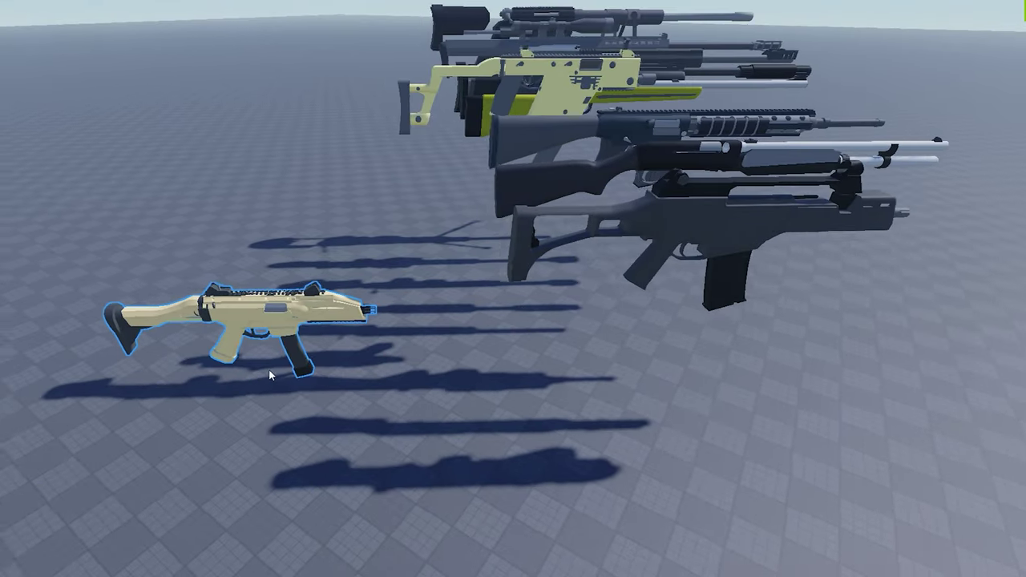
{"action": "left_click_drag", "start_coordinate": [553, 264], "coordinate": [448, 353]}
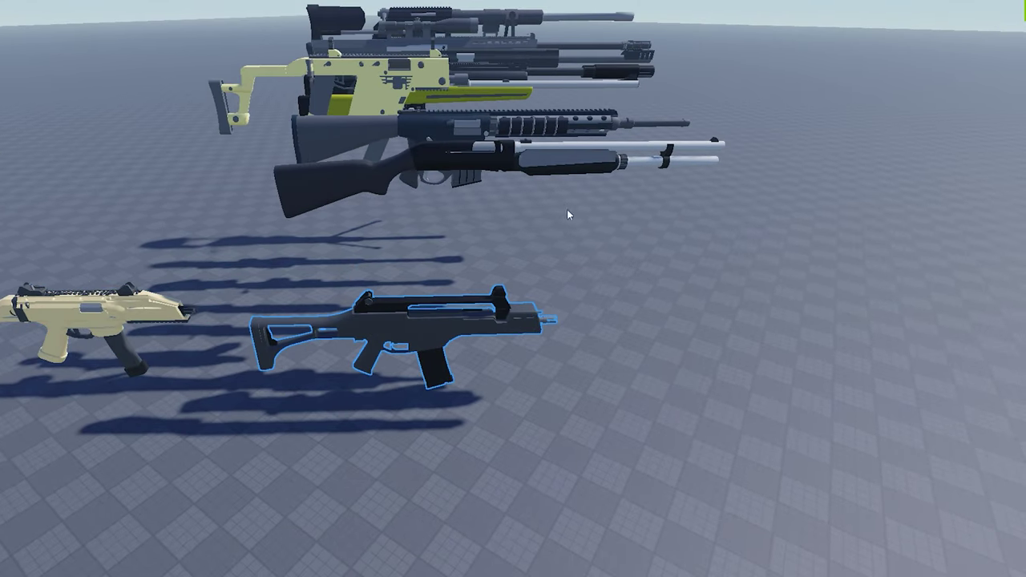
{"action": "left_click_drag", "start_coordinate": [569, 213], "coordinate": [697, 380]}
{"action": "right_click_drag", "start_coordinate": [698, 380], "coordinate": [705, 388]}
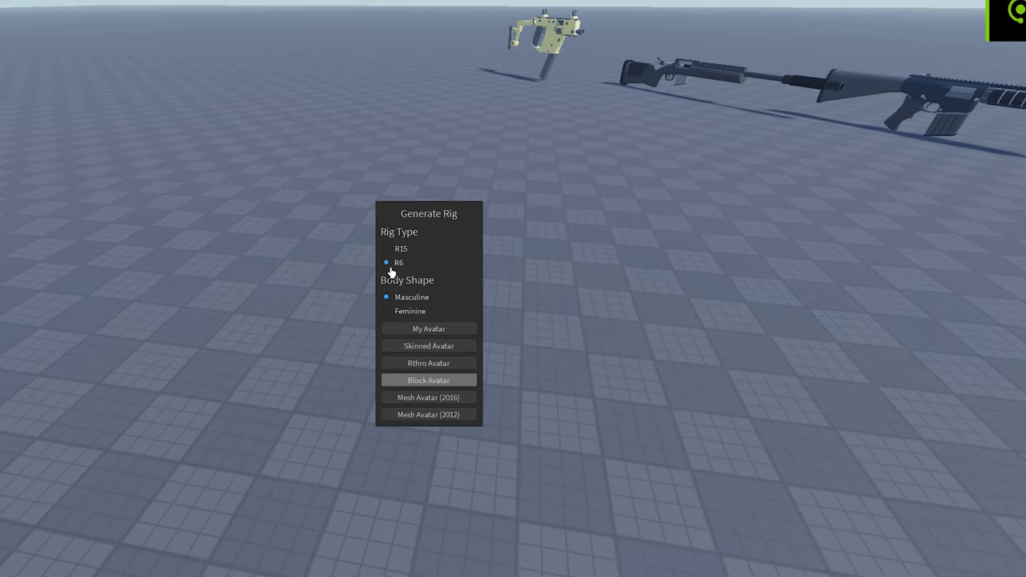
Step: Generate a blocky R6 rig and delete everything except its left and right arms
{"action": "left_click", "coordinate": [405, 382]}
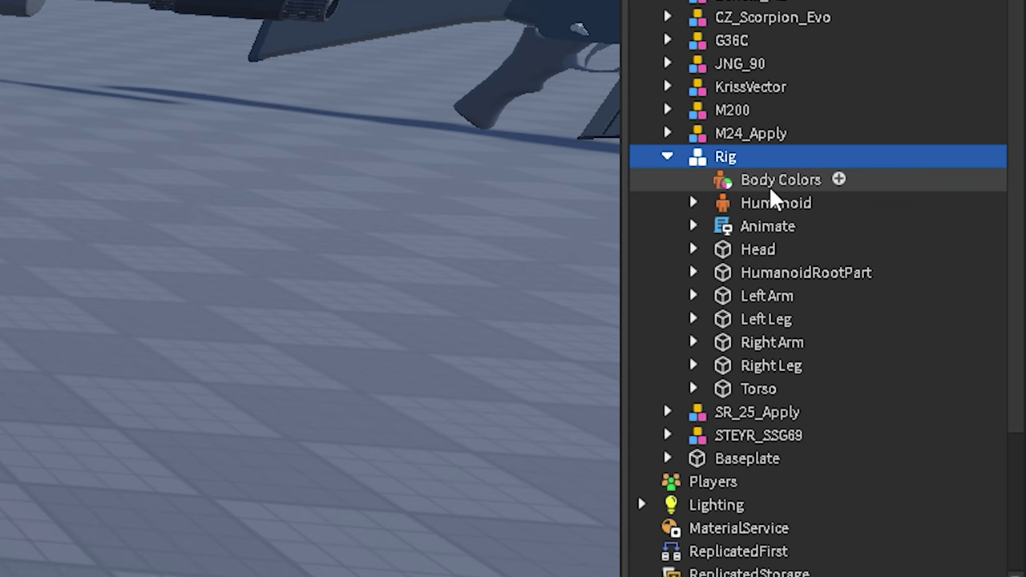
{"action": "left_click", "coordinate": [768, 181]}
{"action": "left_click", "coordinate": [770, 225], "text": "shift"}
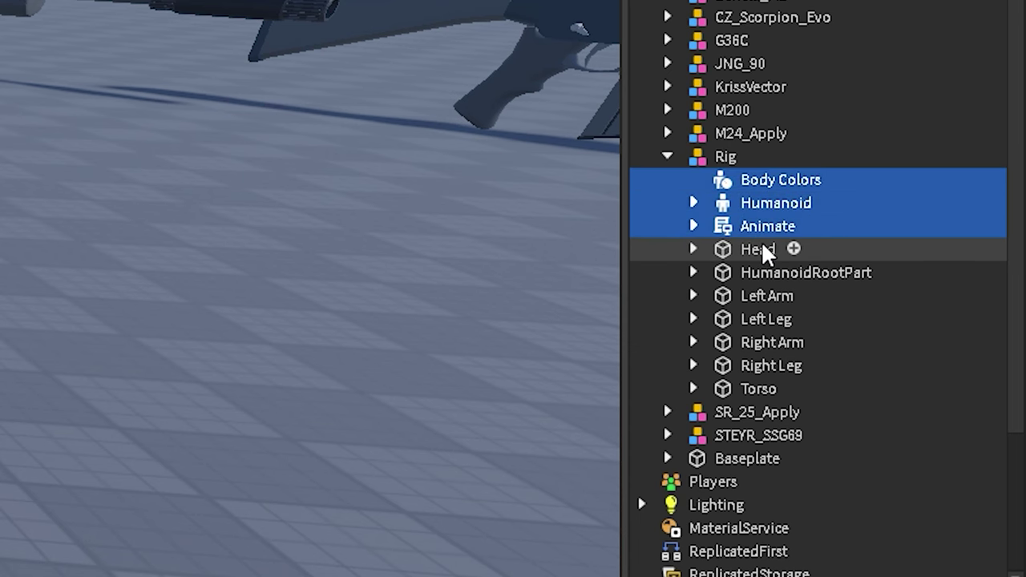
{"action": "left_click", "coordinate": [763, 250], "text": "shift"}
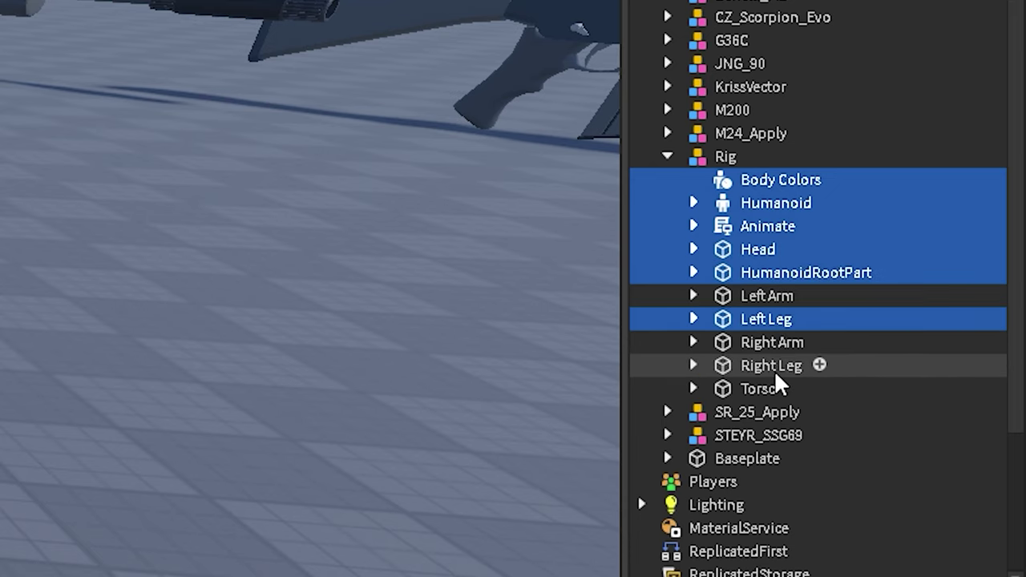
{"action": "key", "text": "Delete"}
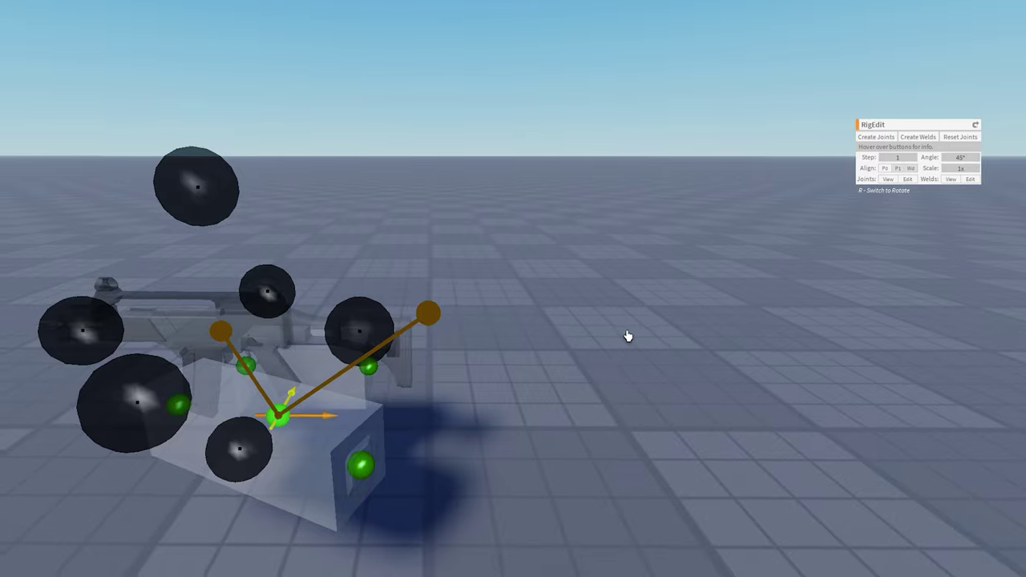
Step: Orbit the camera around the arm rig to inspect the G36 joint setup
{"action": "right_click_drag", "start_coordinate": [627, 336], "coordinate": [638, 327]}
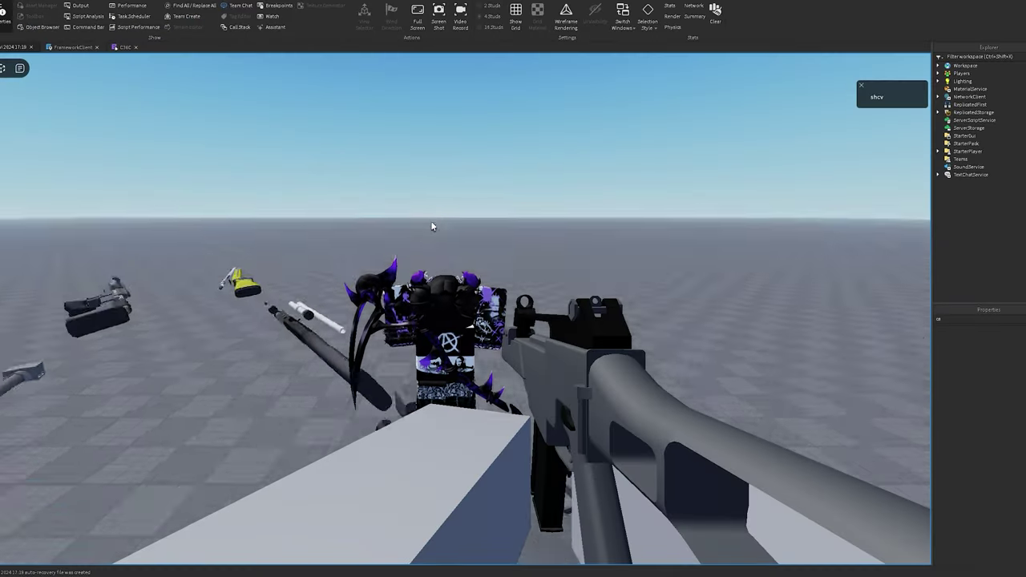
Step: Cycle between the knife, pistol and rifle using the 3, 2 and 1 keys
{"action": "key", "text": "3"}
{"action": "key", "text": "2"}
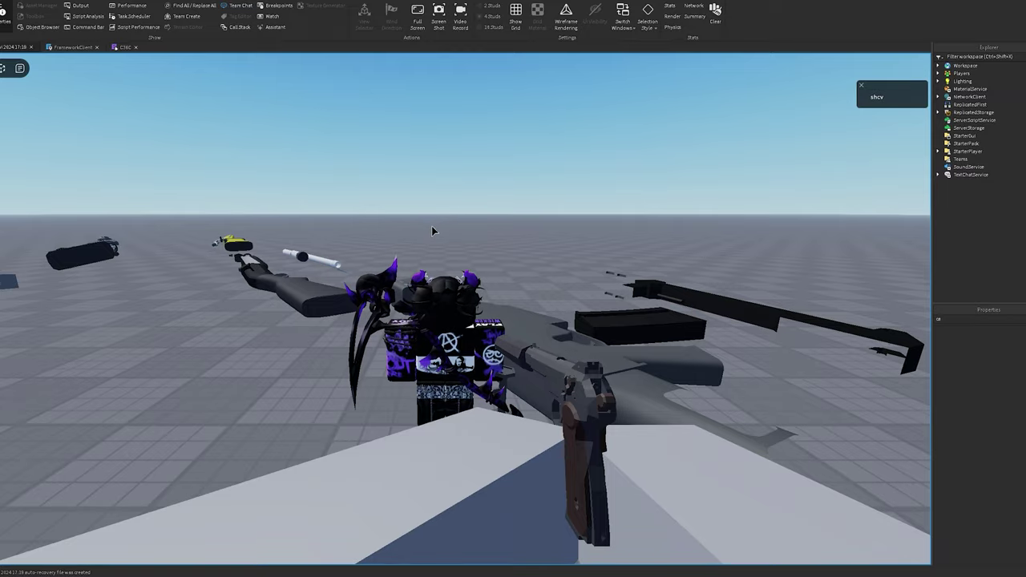
{"action": "key", "text": "1"}
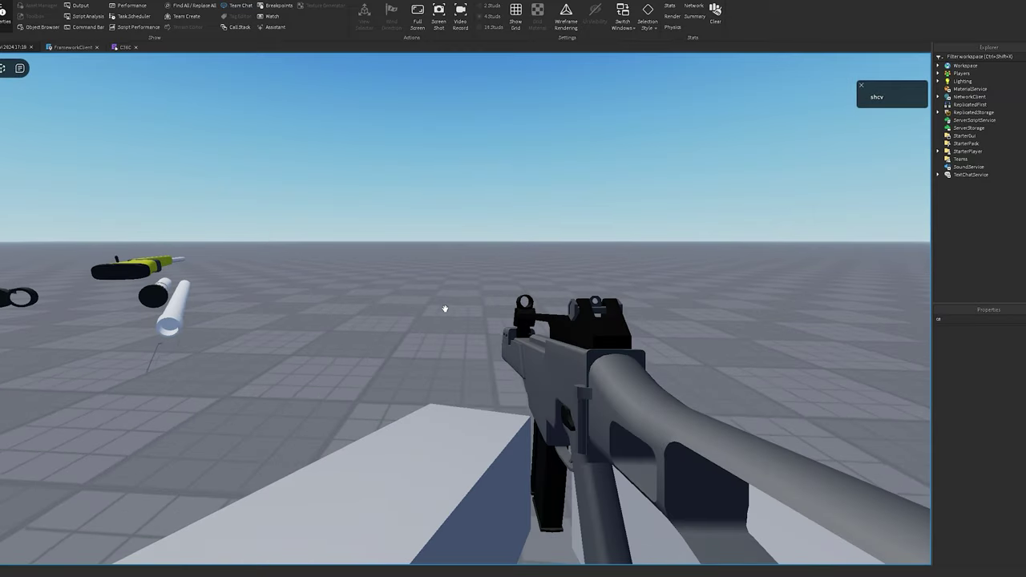
{"action": "key", "text": "2"}
{"action": "key", "text": "1"}
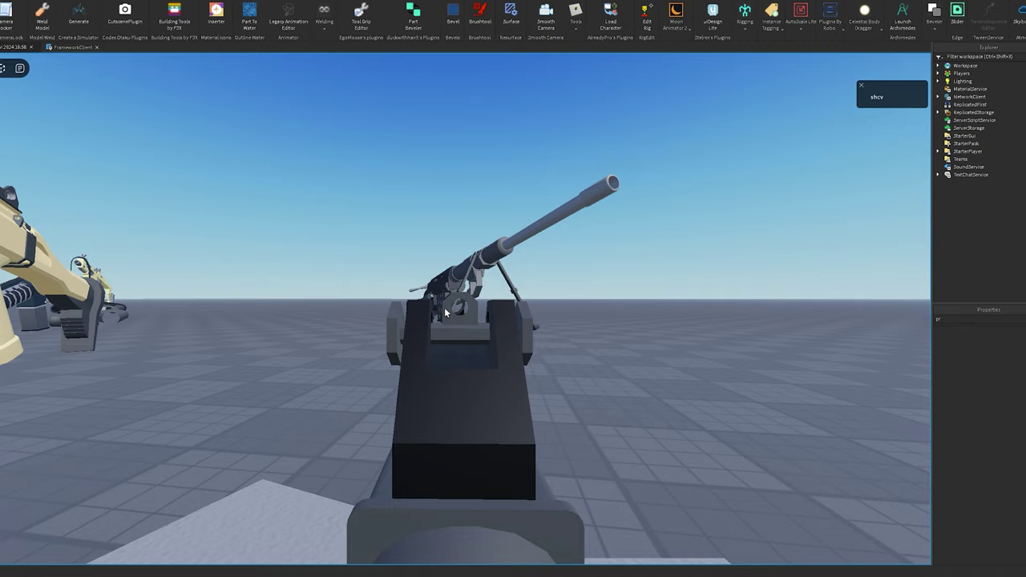
{"action": "key", "text": "1"}
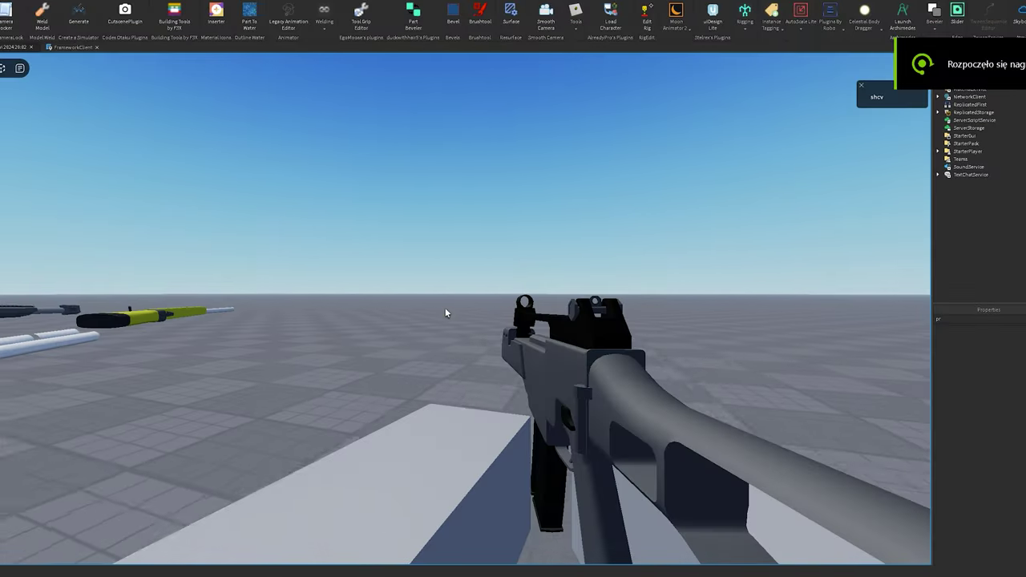
Step: Aim down the sights with the rifle and the pistol, toggling between aim and hip
{"action": "right_click", "coordinate": [444, 307]}
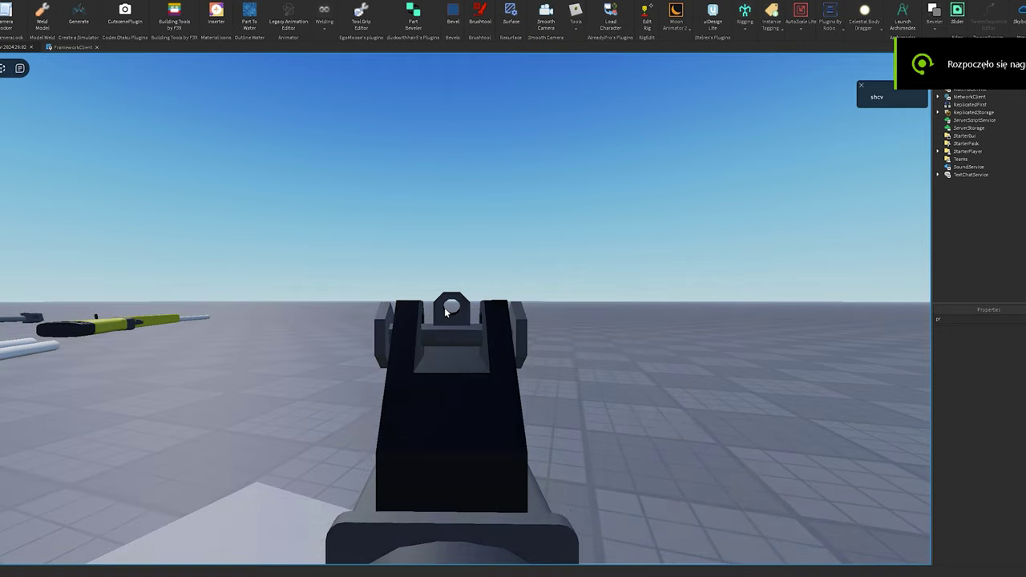
{"action": "right_click", "coordinate": [445, 307]}
{"action": "right_click", "coordinate": [445, 307]}
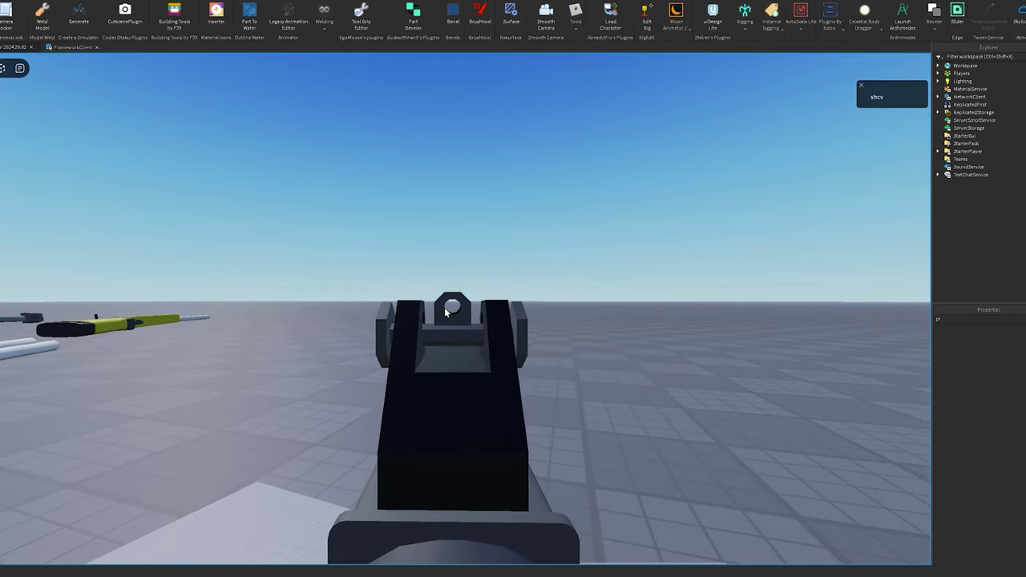
{"action": "key", "text": "3"}
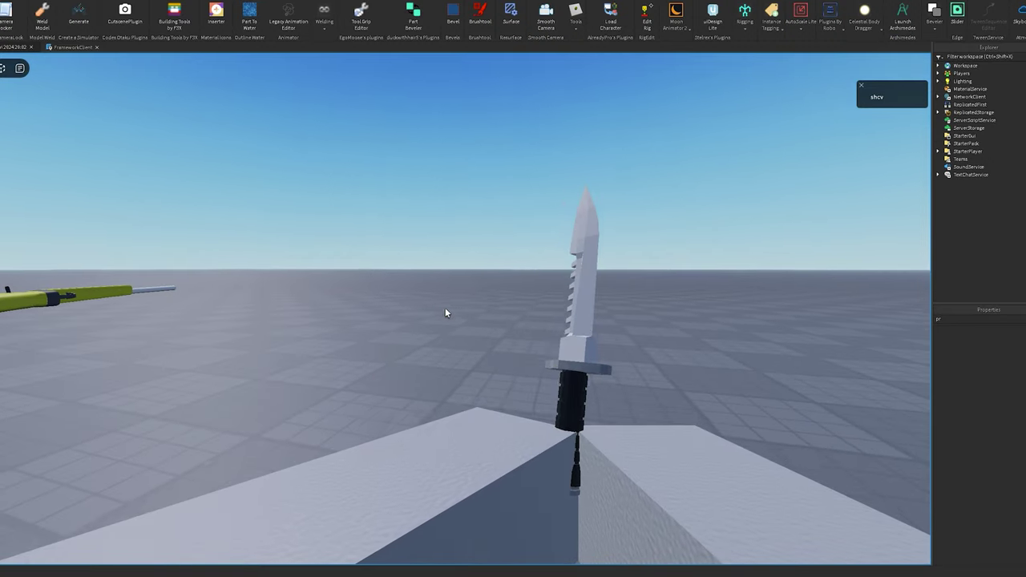
{"action": "key", "text": "2"}
{"action": "right_click", "coordinate": [444, 312]}
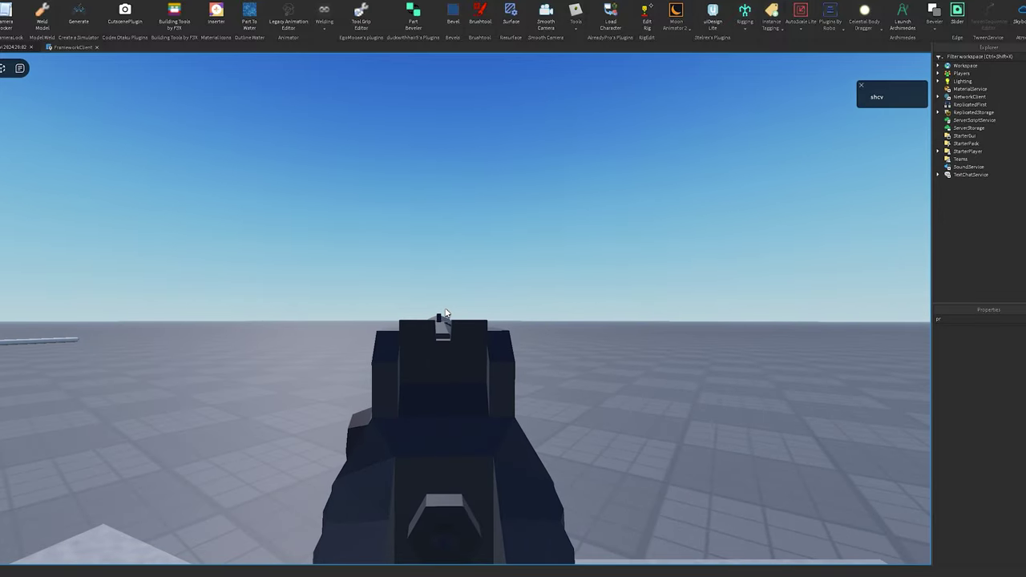
{"action": "right_click", "coordinate": [445, 313]}
{"action": "key", "text": "1"}
{"action": "right_click", "coordinate": [445, 313]}
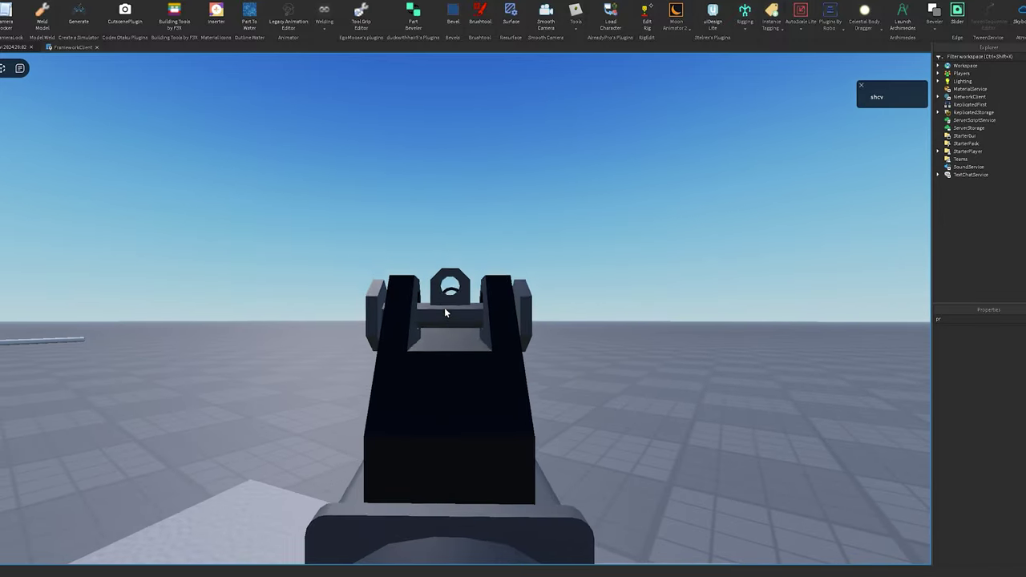
{"action": "key", "text": "3"}
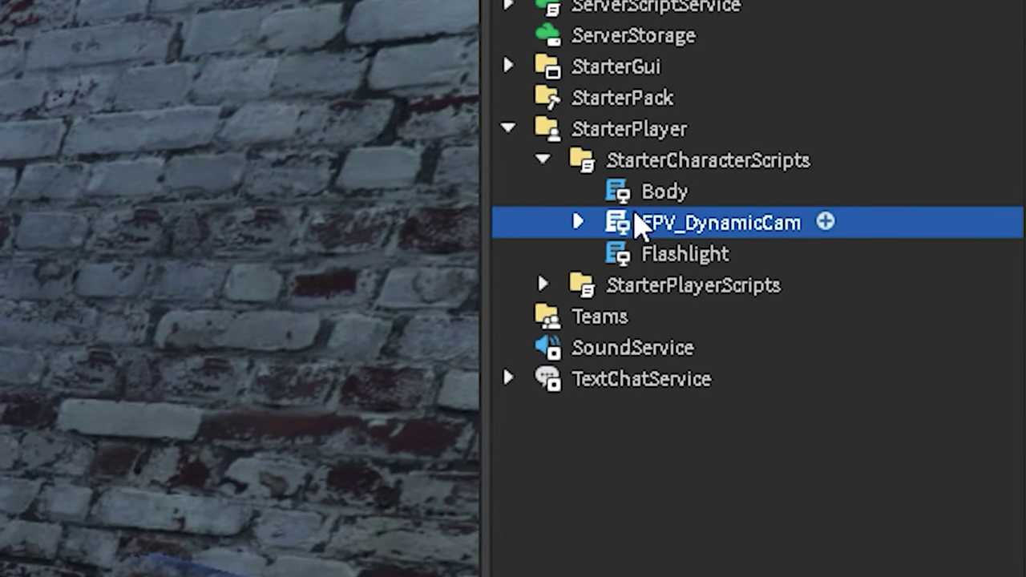
Step: Copy the item under StarterPlayer, then playtest switching to the pistol and the next gun
{"action": "right_click", "coordinate": [693, 211]}
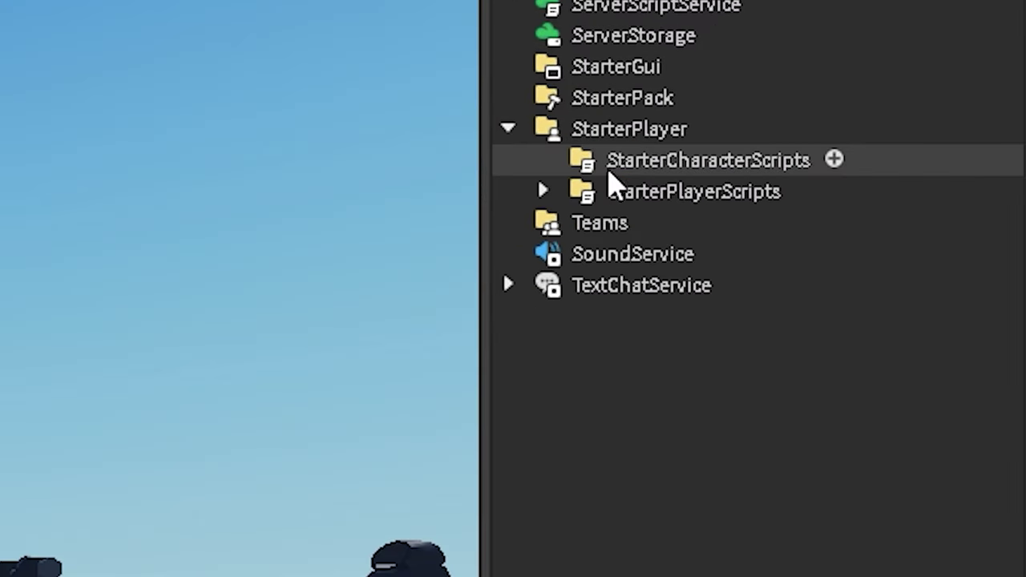
{"action": "right_click", "coordinate": [618, 160]}
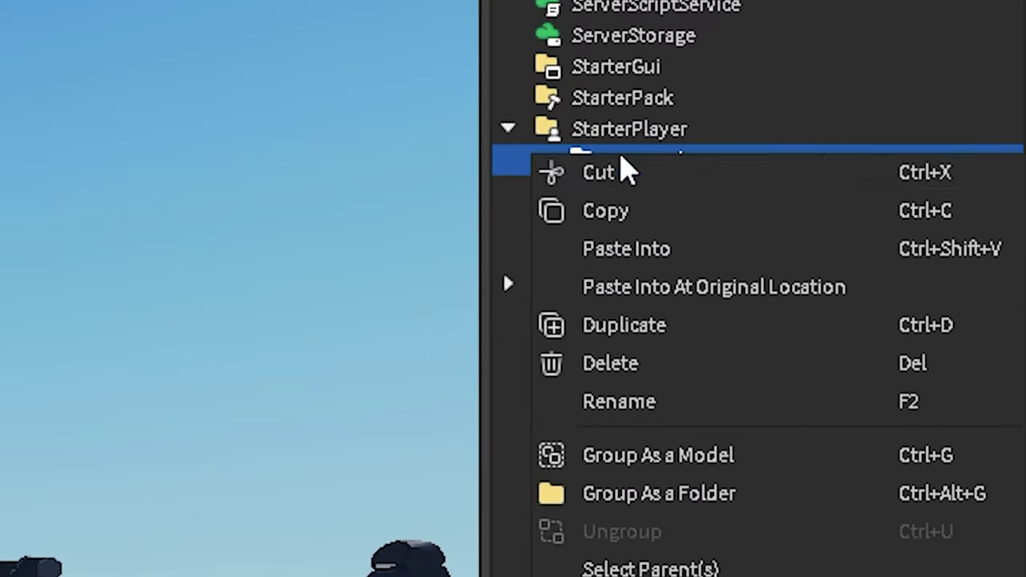
{"action": "left_click", "coordinate": [629, 213]}
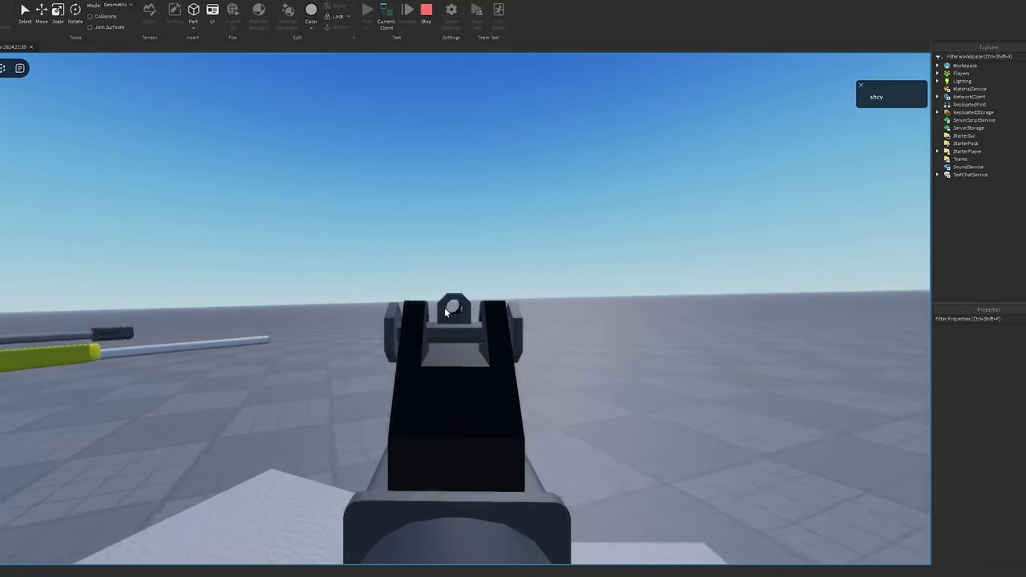
{"action": "key", "text": "2"}
{"action": "key", "text": "3"}
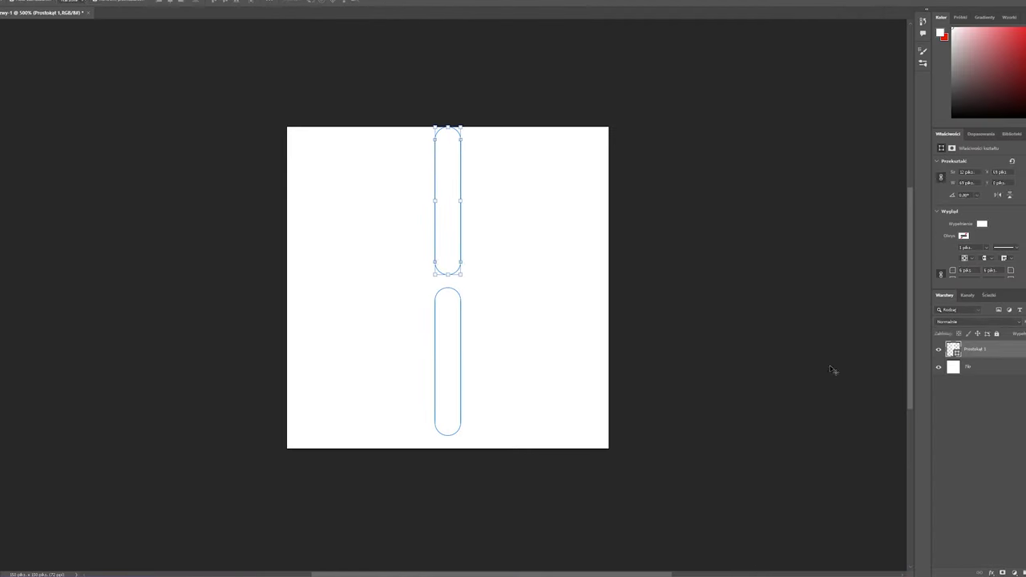
Step: Delete the white background layer and place bar copies vertically through and left of the centre
{"action": "right_click", "coordinate": [974, 366]}
{"action": "left_click", "coordinate": [962, 297]}
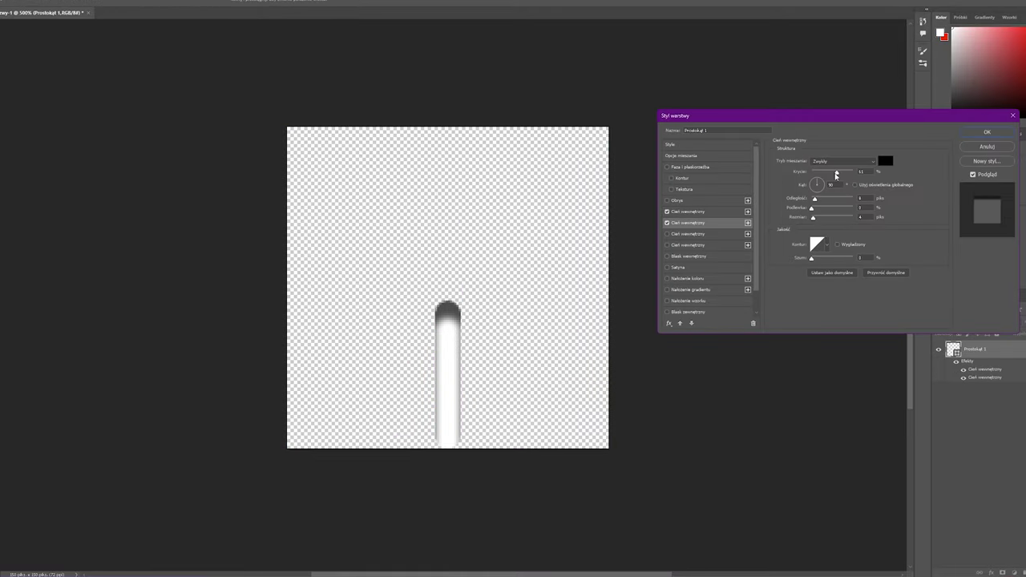
{"action": "left_click_drag", "start_coordinate": [449, 369], "coordinate": [453, 209], "text": "alt"}
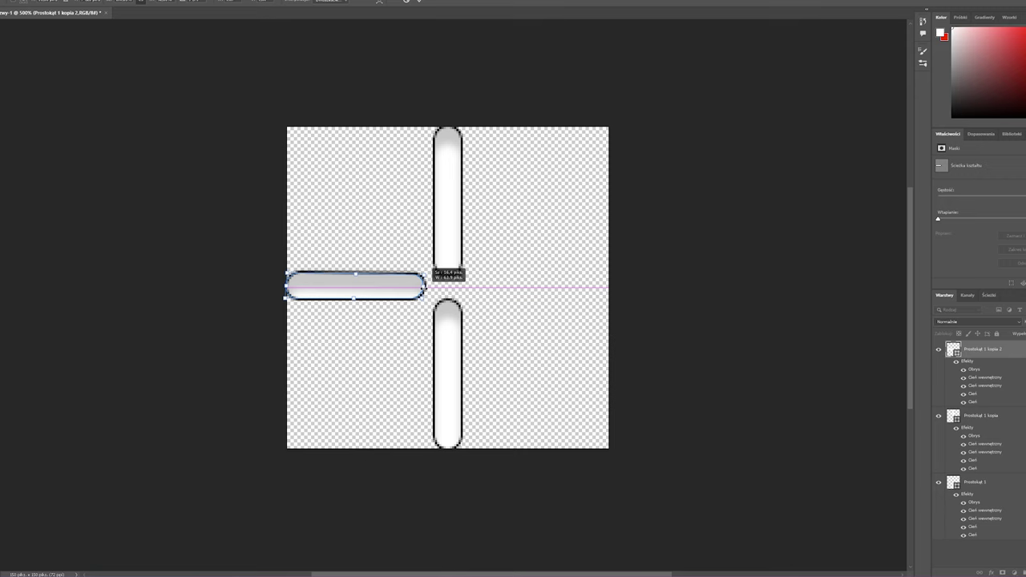
{"action": "left_click_drag", "start_coordinate": [392, 290], "coordinate": [388, 293], "text": "alt"}
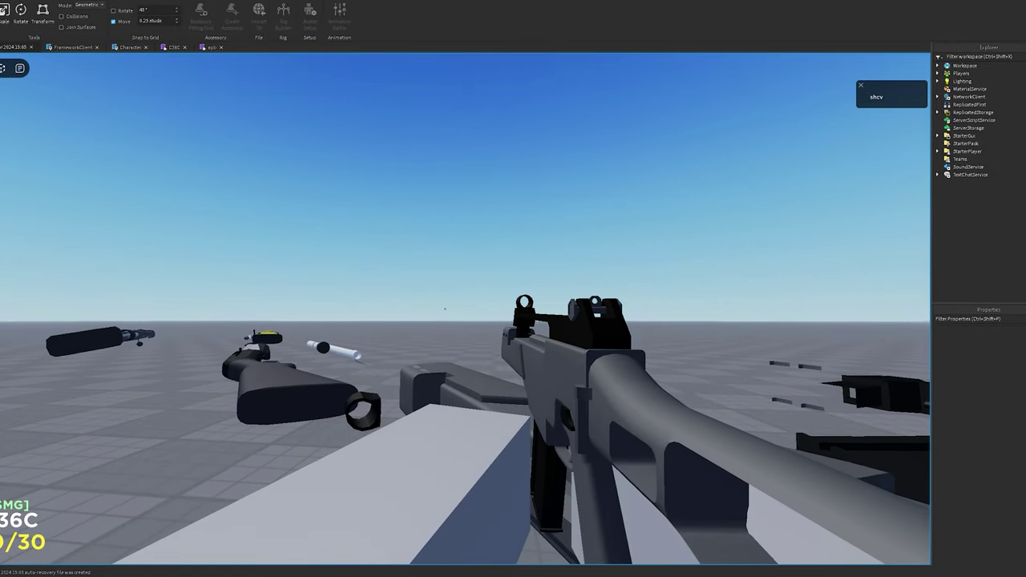
{"action": "right_click", "coordinate": [513, 289]}
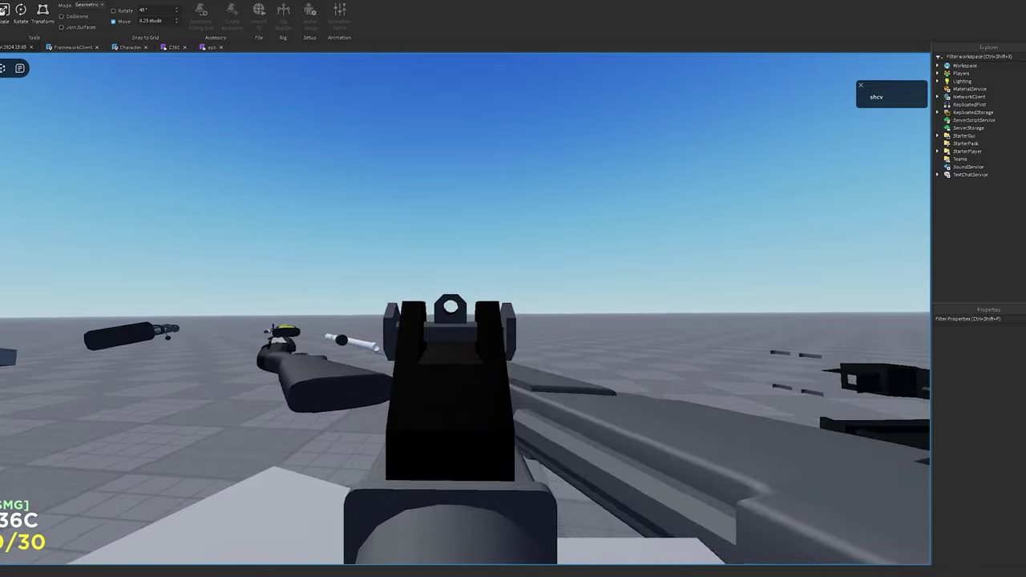
{"action": "right_click", "coordinate": [513, 288]}
{"action": "right_click", "coordinate": [513, 289]}
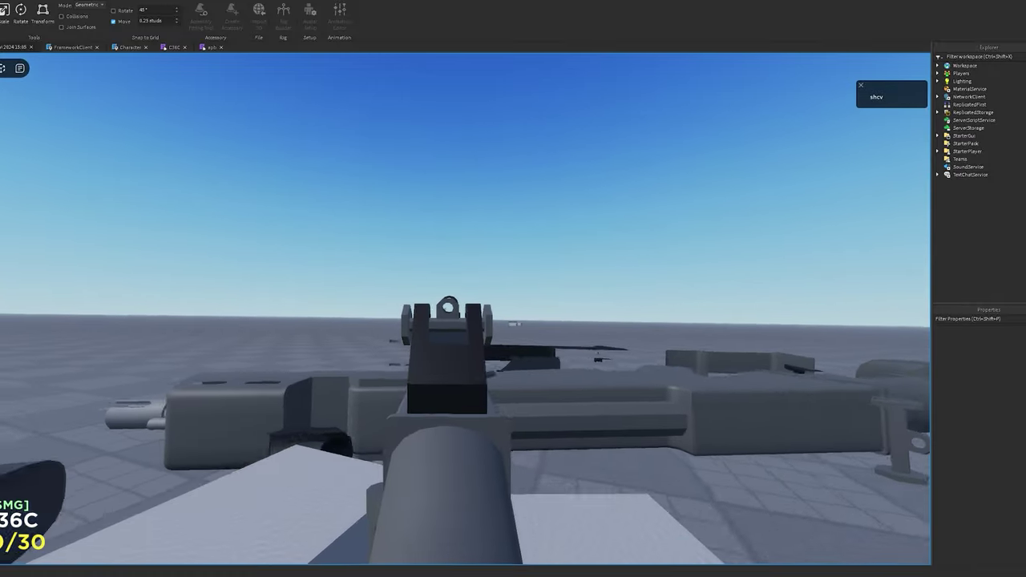
{"action": "right_click", "coordinate": [513, 289]}
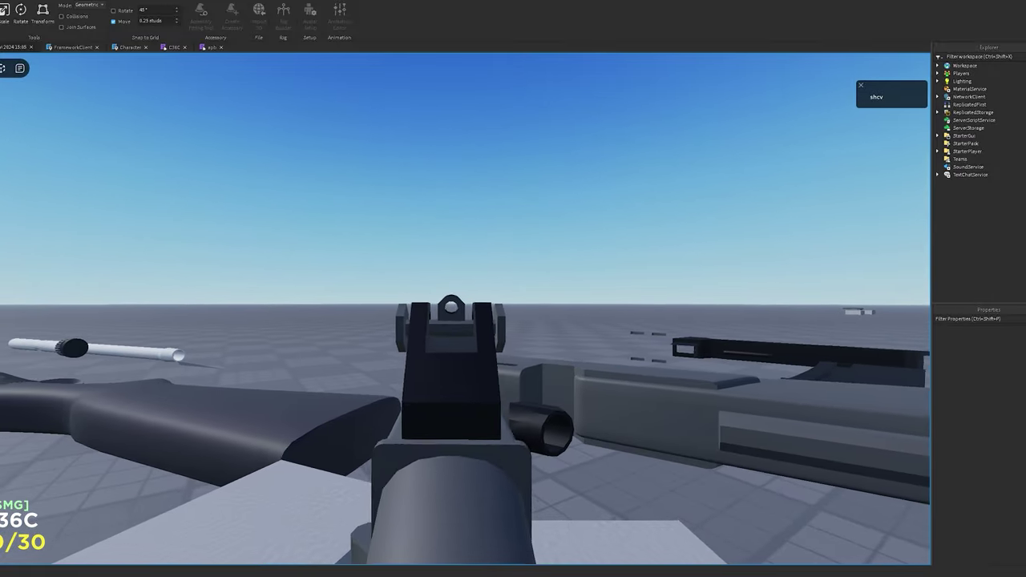
{"action": "right_click", "coordinate": [513, 289]}
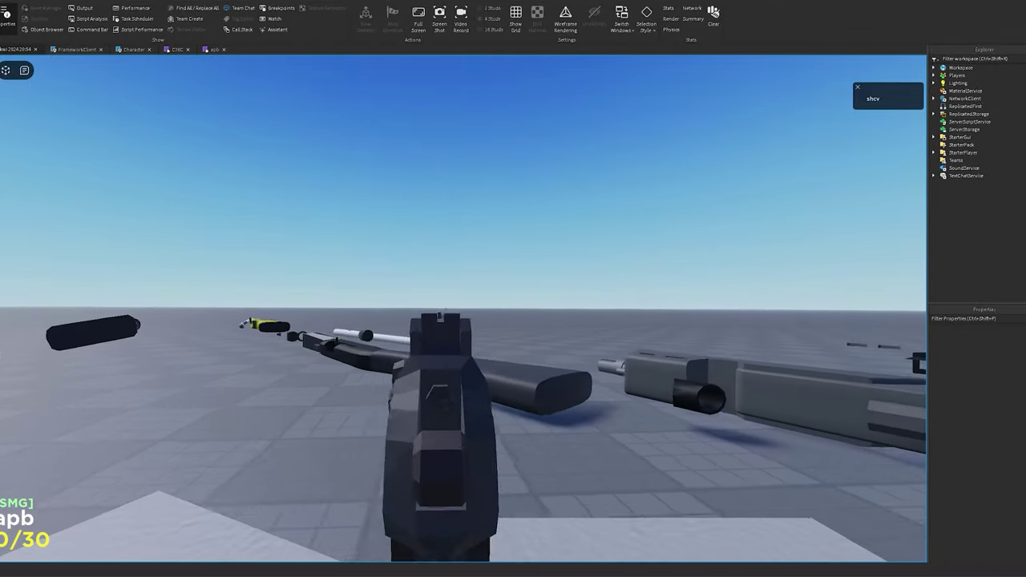
Step: Expand StatusGui and multi-select it together with RoundScript and the Maps folder in Explorer
{"action": "key", "text": "2"}
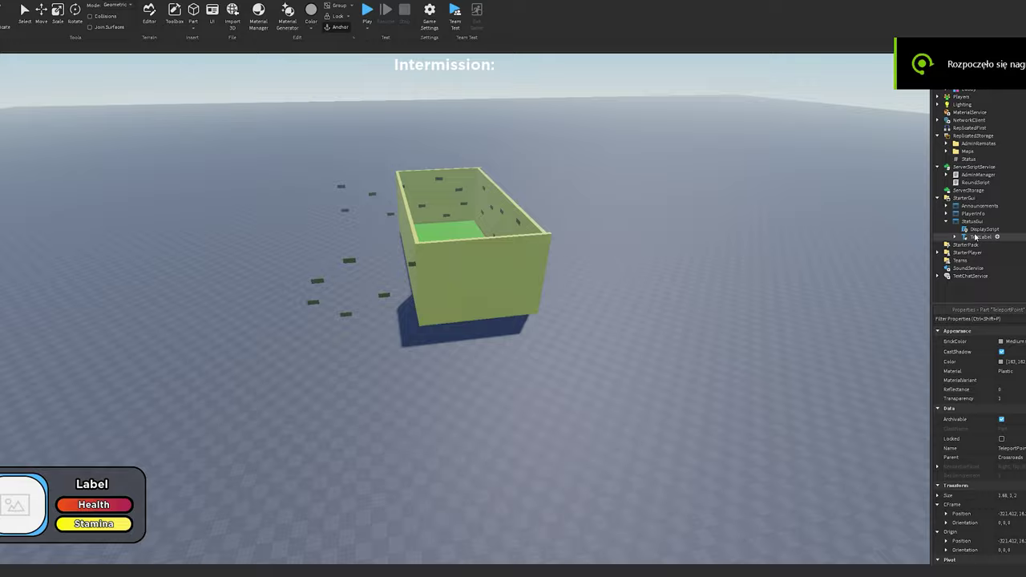
{"action": "right_click", "coordinate": [974, 232]}
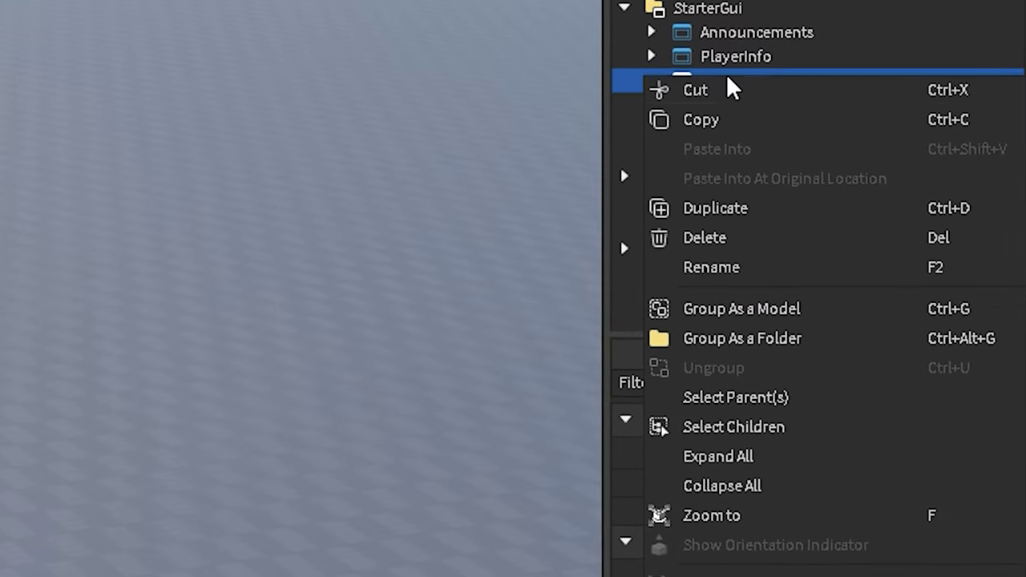
{"action": "key", "text": "Escape"}
{"action": "left_click", "coordinate": [648, 80]}
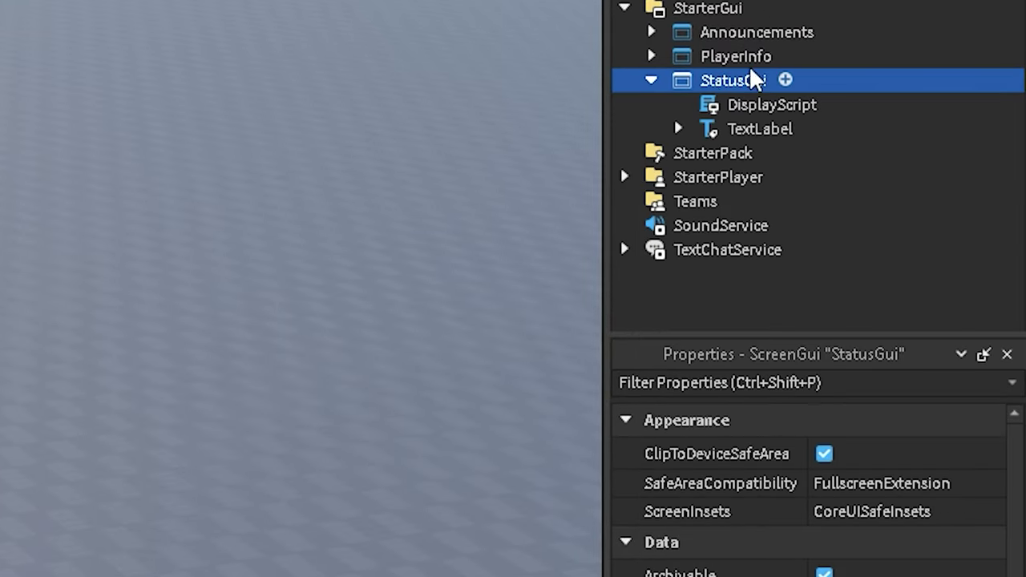
{"action": "scroll", "coordinate": [695, 70], "scroll_direction": "up", "scroll_amount": 1}
{"action": "scroll", "coordinate": [742, 201], "scroll_direction": "up", "scroll_amount": 5}
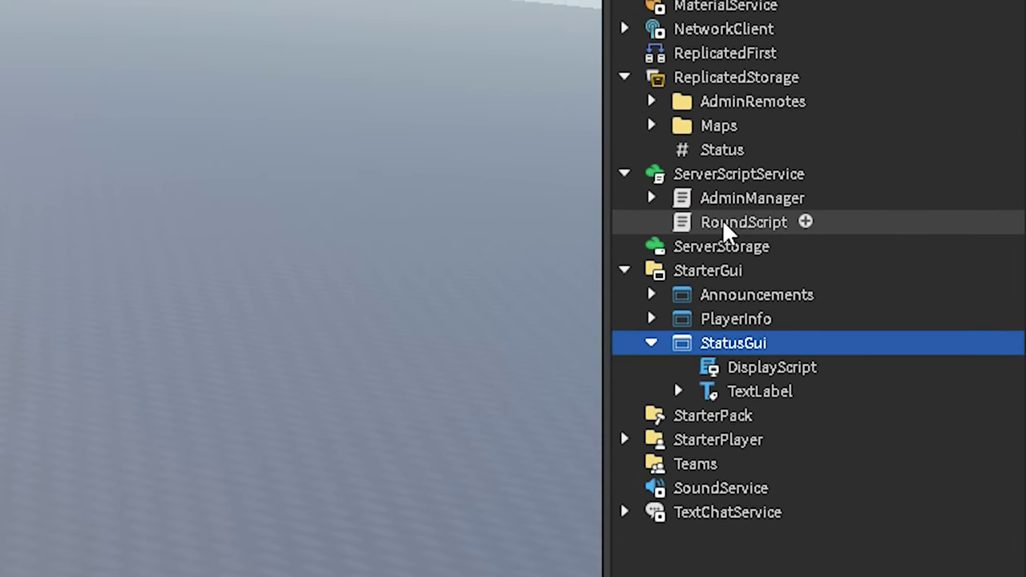
{"action": "left_click", "coordinate": [714, 227], "text": "ctrl"}
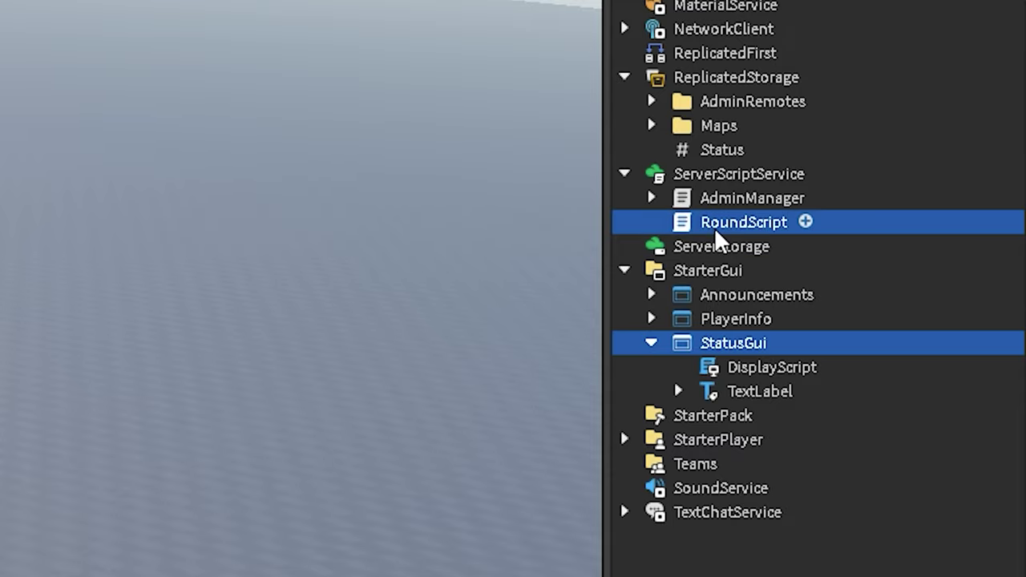
{"action": "left_click", "coordinate": [711, 125], "text": "ctrl"}
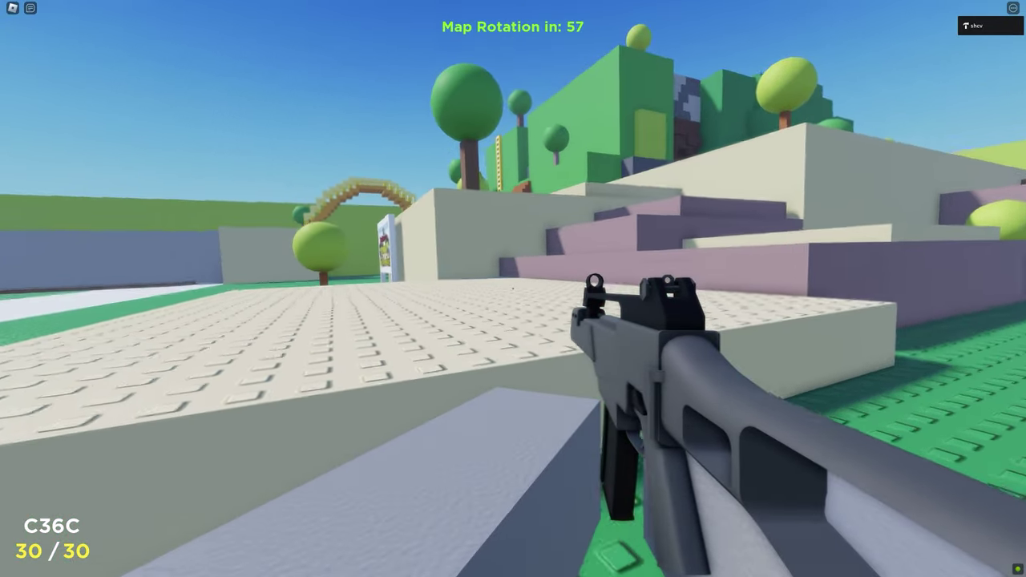
Step: Fire and aim the C36C rifle, walk onto the green path, and swap between pistol and rifle
{"action": "left_click", "coordinate": [513, 289]}
{"action": "right_click", "coordinate": [513, 289]}
{"action": "left_click", "coordinate": [513, 289]}
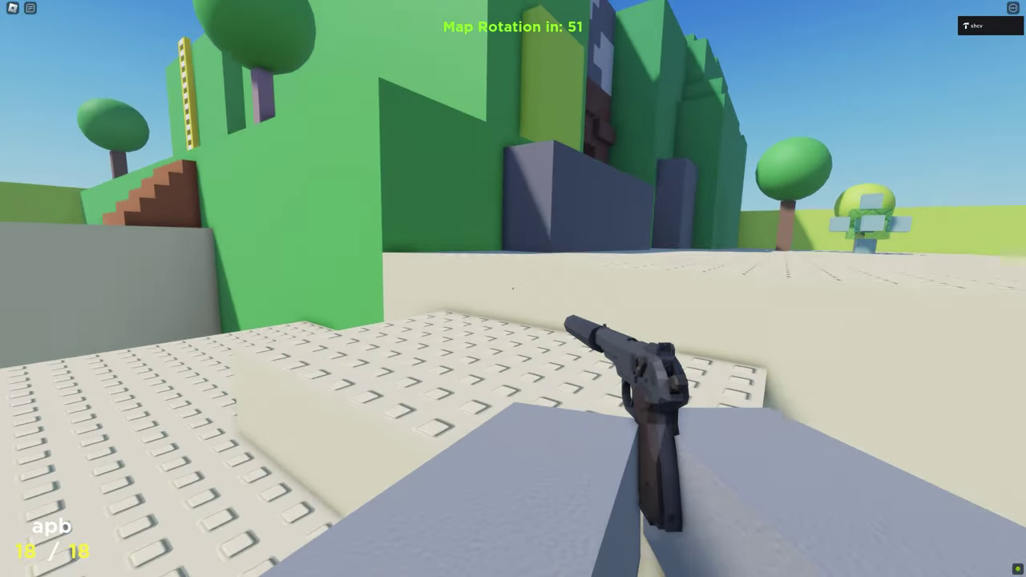
{"action": "key", "text": "w"}
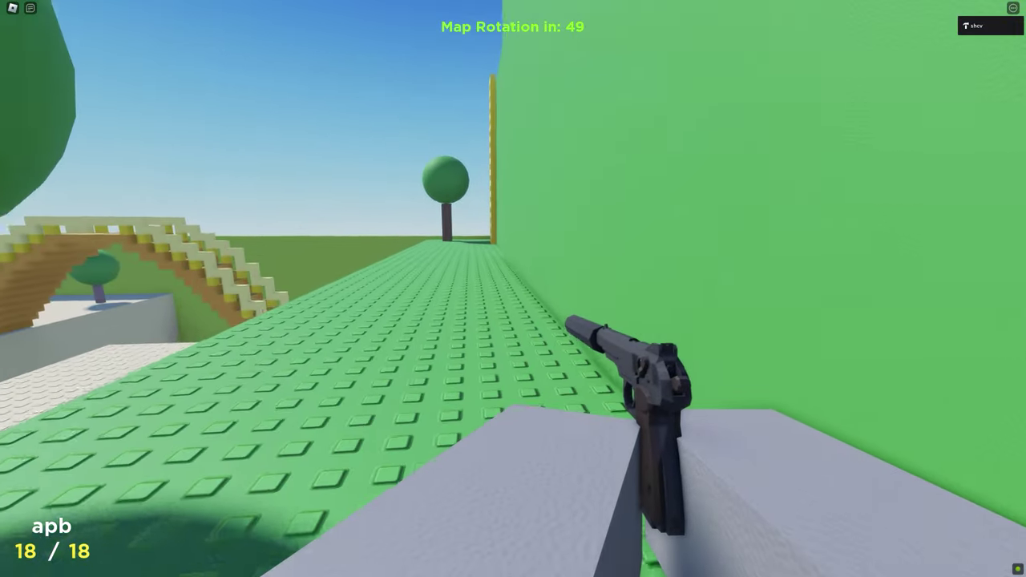
{"action": "key", "text": "w"}
{"action": "key", "text": "1"}
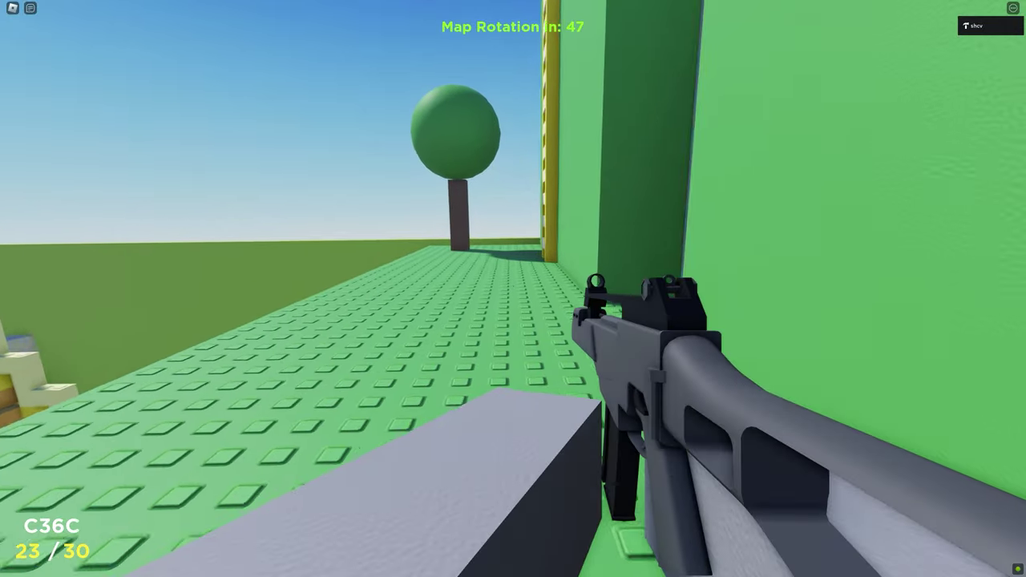
{"action": "key", "text": "2"}
{"action": "key", "text": "1"}
Step: Walk up to higher ground, fire the rifle down its sights, then fire the apb pistol
{"action": "key", "text": "w"}
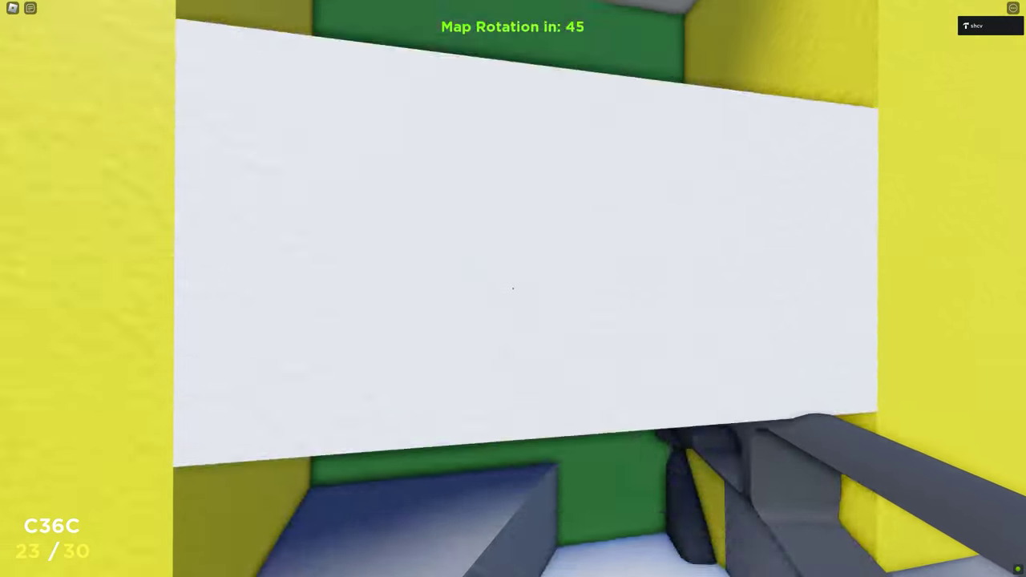
{"action": "key", "text": "w"}
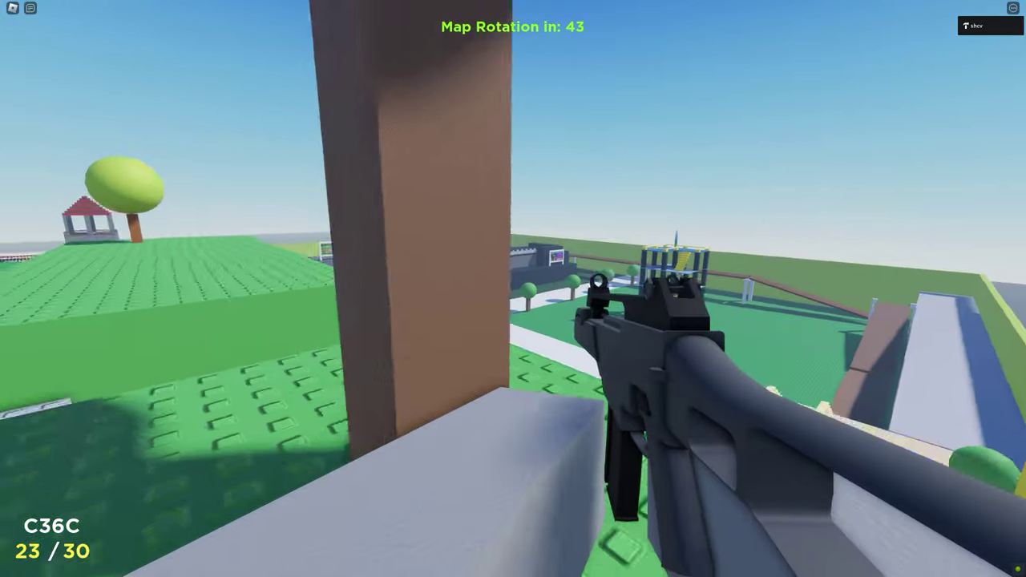
{"action": "right_click", "coordinate": [513, 289]}
{"action": "left_click", "coordinate": [513, 288]}
{"action": "key", "text": "2"}
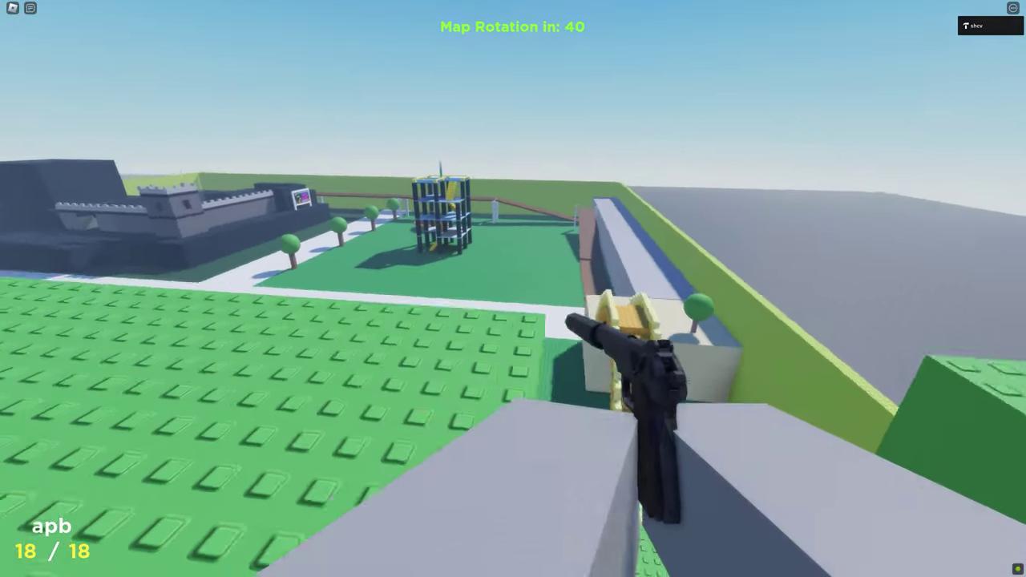
{"action": "left_click", "coordinate": [513, 288]}
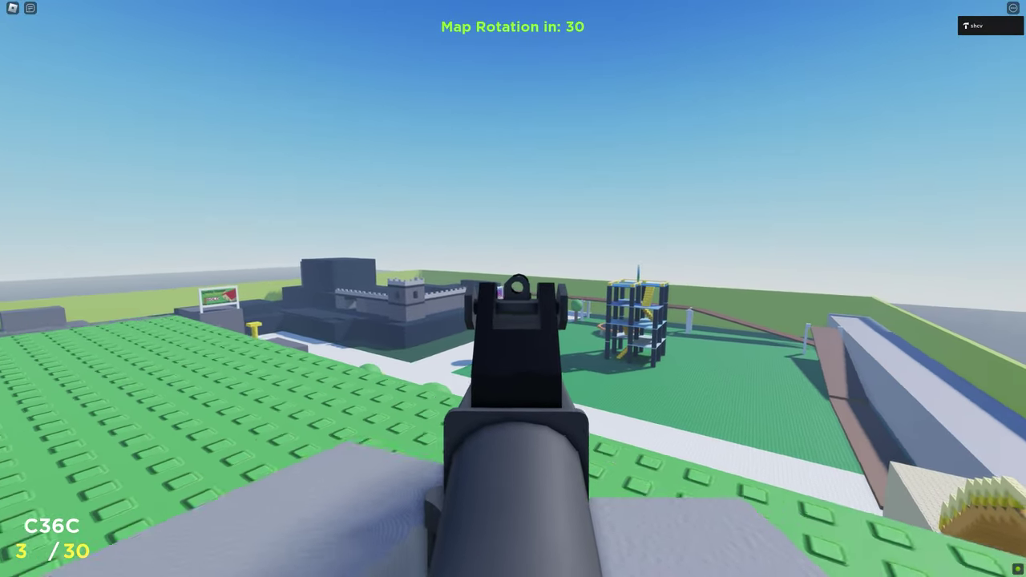
Step: Switch to the apb pistol after emptying the rifle, reload with R, and fire repeatedly toward the tower
{"action": "key", "text": "2"}
{"action": "left_click", "coordinate": [513, 288]}
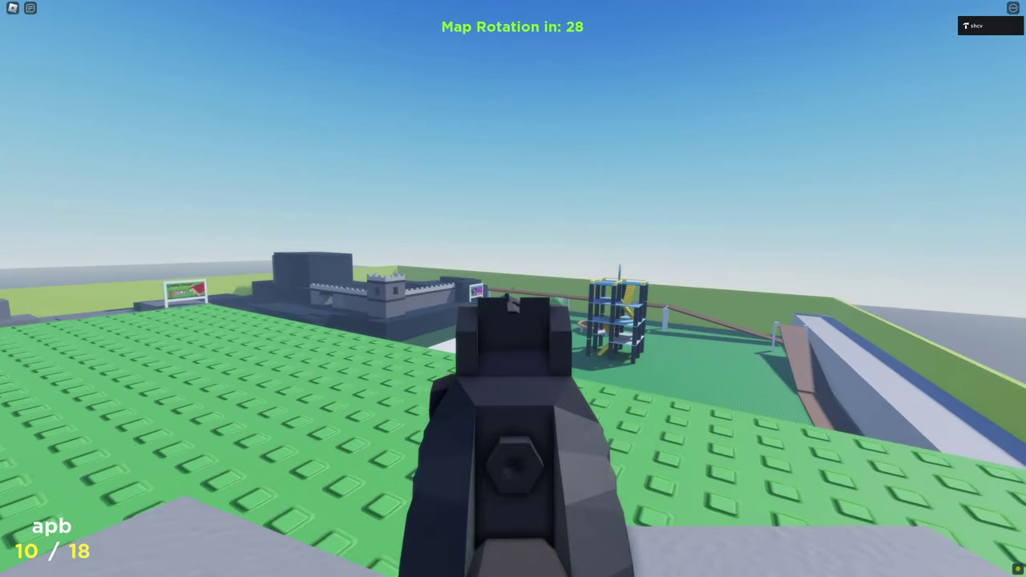
{"action": "key", "text": "r"}
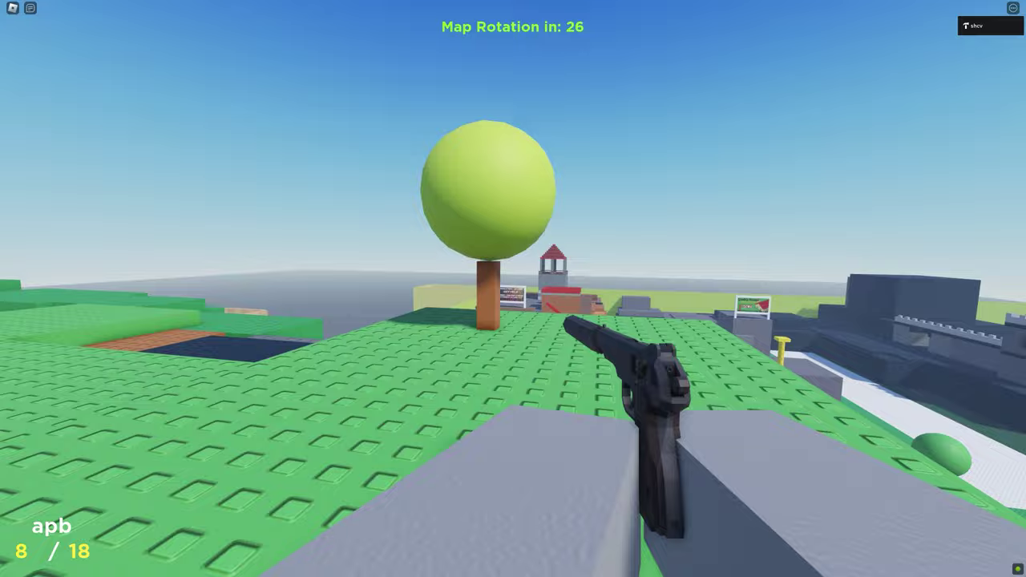
{"action": "left_click", "coordinate": [513, 289]}
{"action": "left_click", "coordinate": [513, 289]}
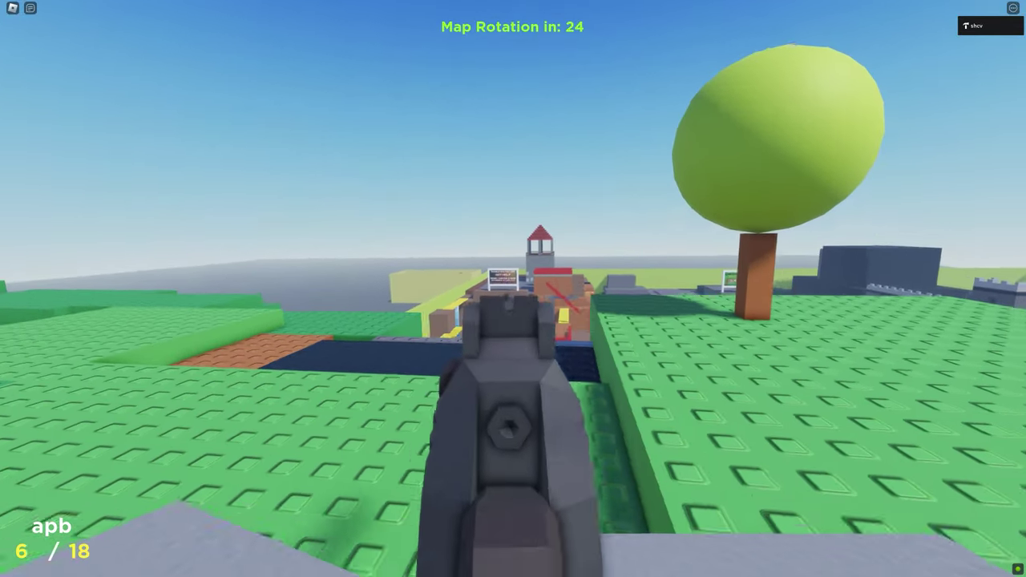
{"action": "left_click", "coordinate": [513, 289]}
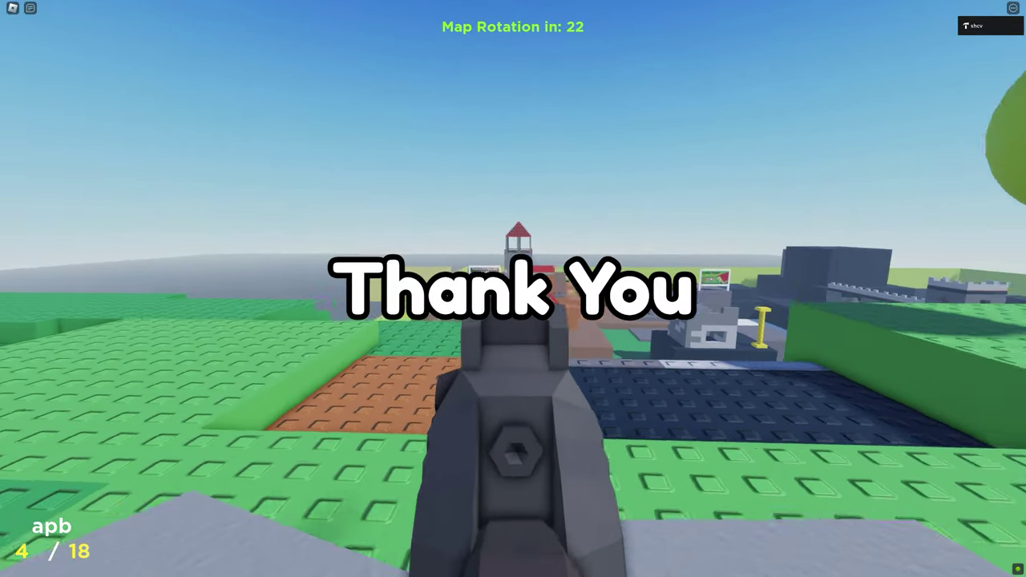
{"action": "left_click", "coordinate": [513, 288]}
{"action": "left_click", "coordinate": [513, 289]}
{"action": "left_click", "coordinate": [513, 288]}
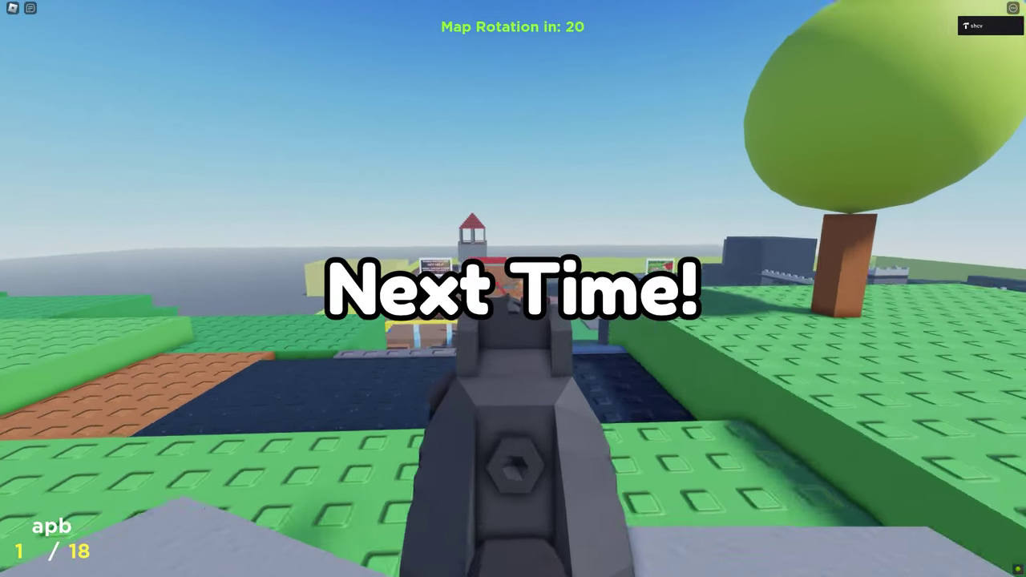